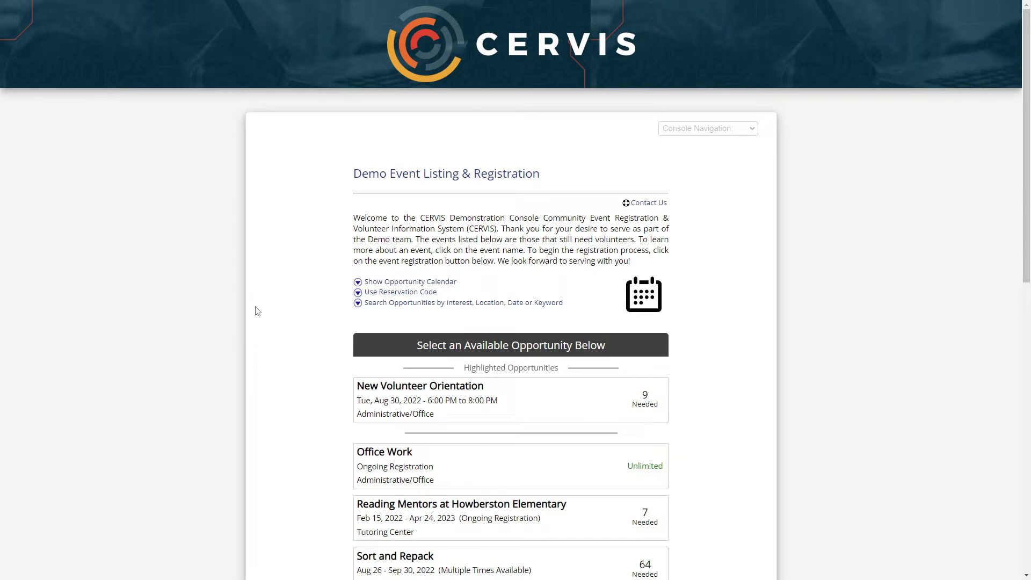
scroll(256, 312, down, 2)
scroll(256, 311, down, 2)
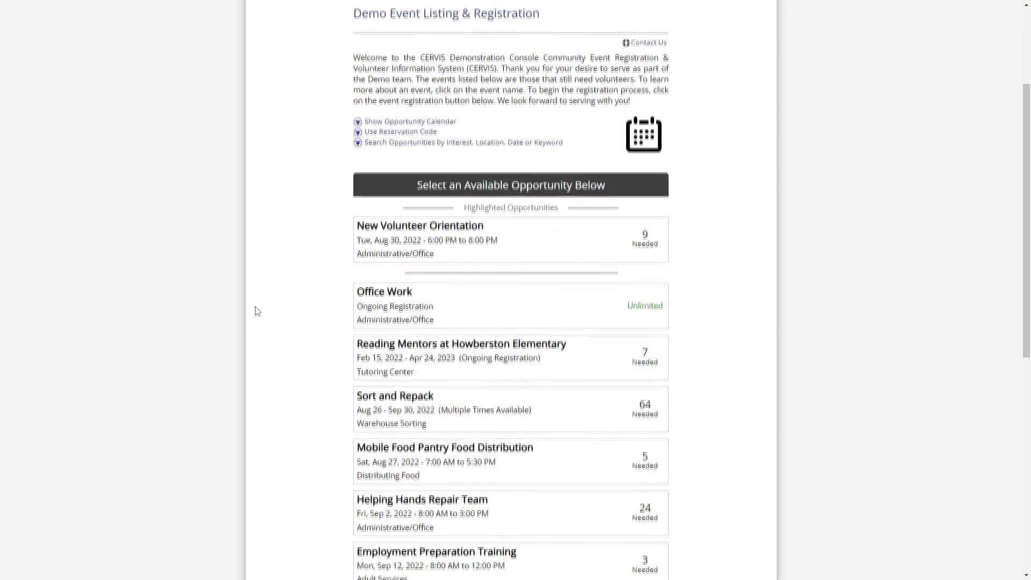
scroll(256, 311, up, 2)
scroll(257, 311, up, 2)
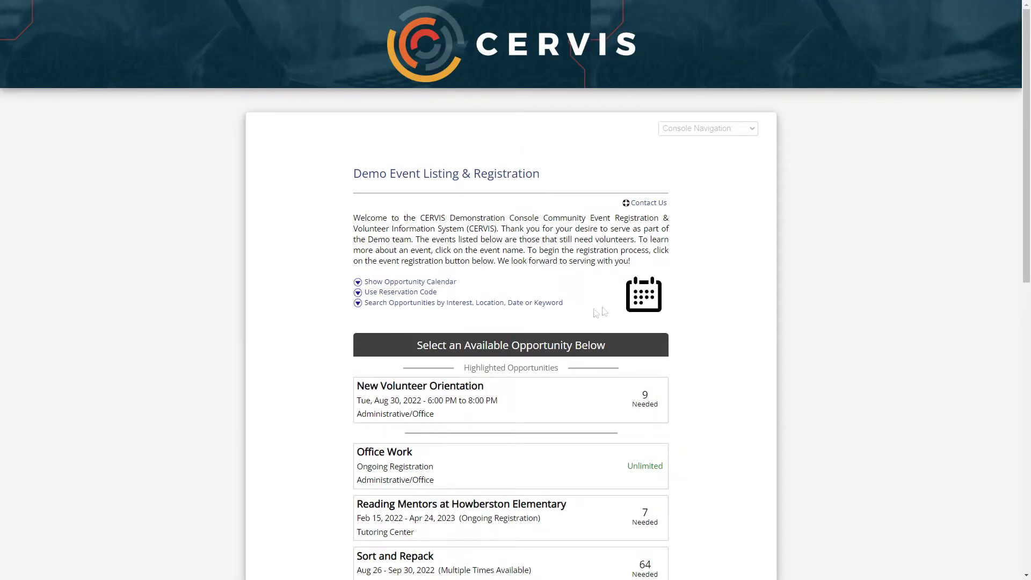
Check the August 30 opportunities on the calendar, then open Mobile Food Pantry Food Distribution
click(644, 295)
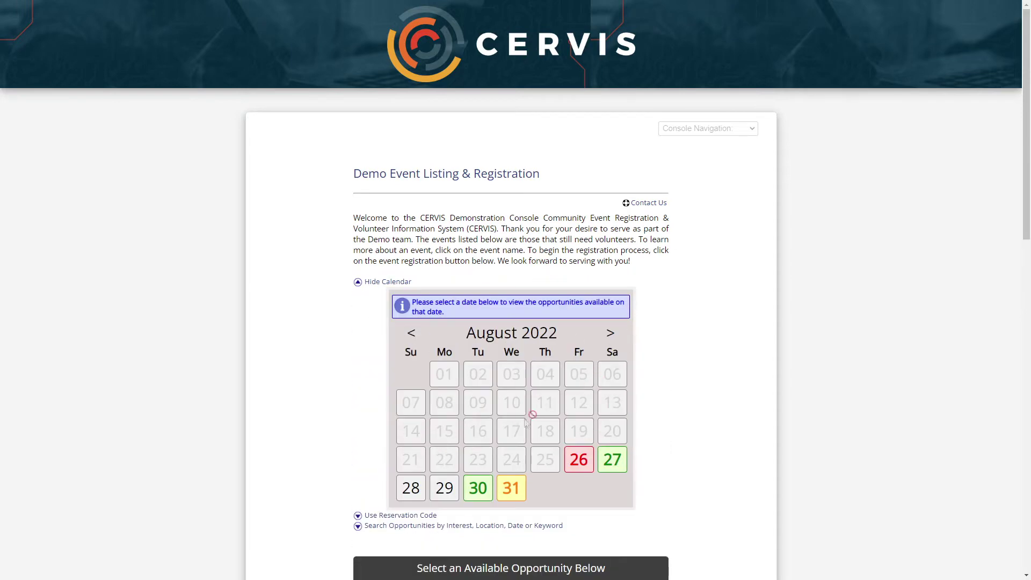
scroll(298, 421, down, 2)
click(478, 326)
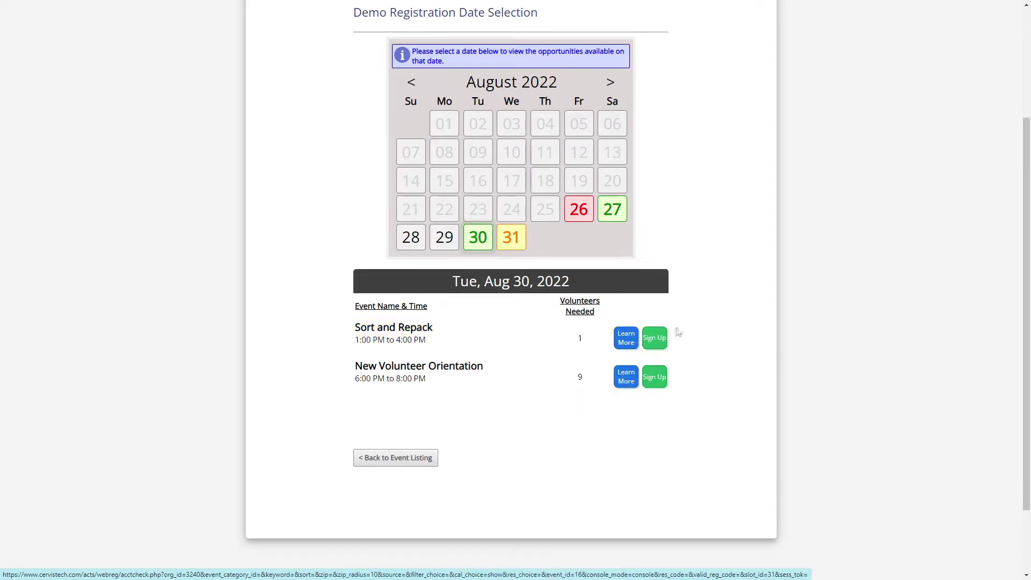
scroll(681, 326, up, 2)
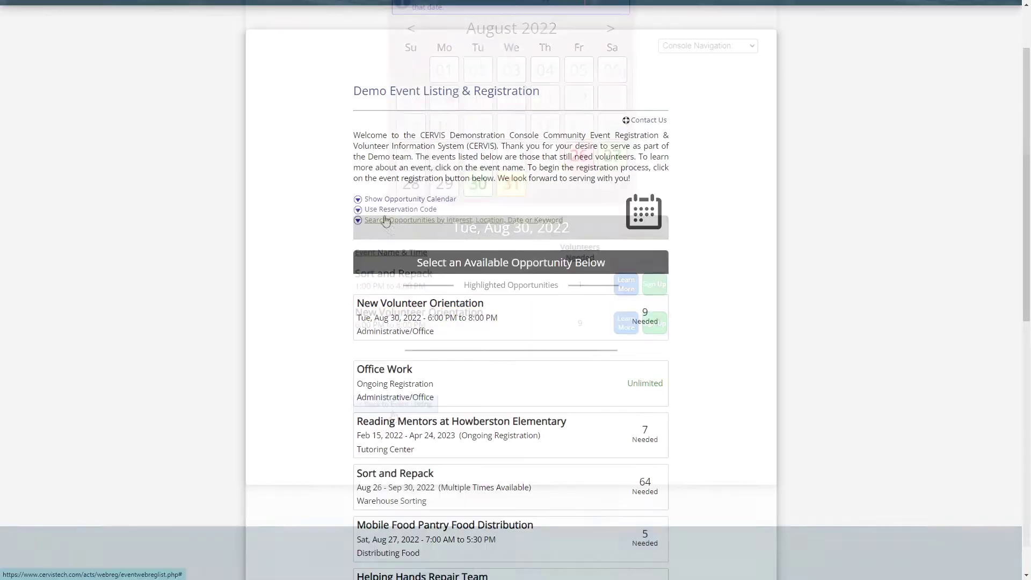
click(379, 195)
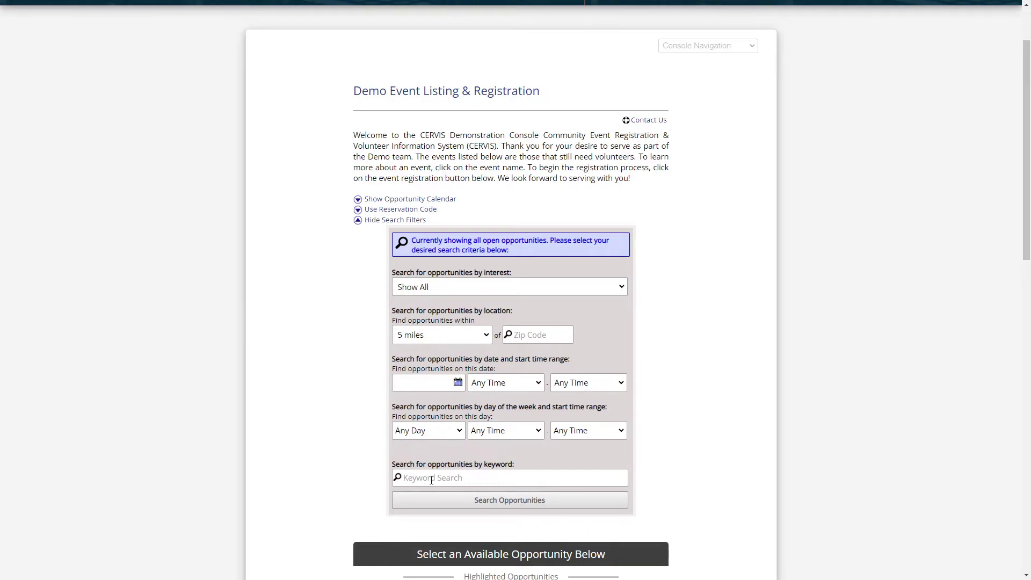
click(371, 220)
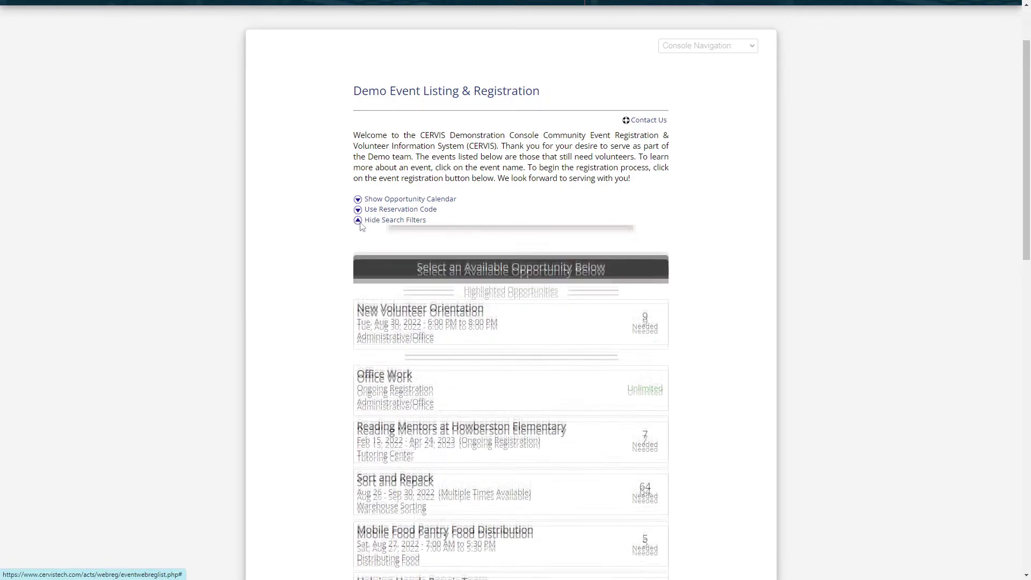
scroll(258, 290, down, 2)
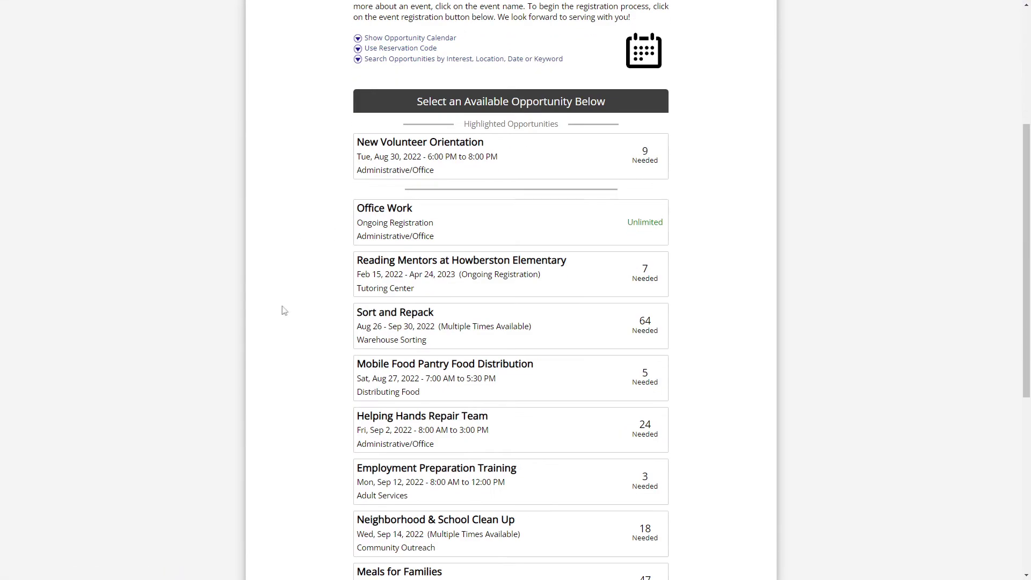
scroll(283, 311, down, 1)
click(525, 327)
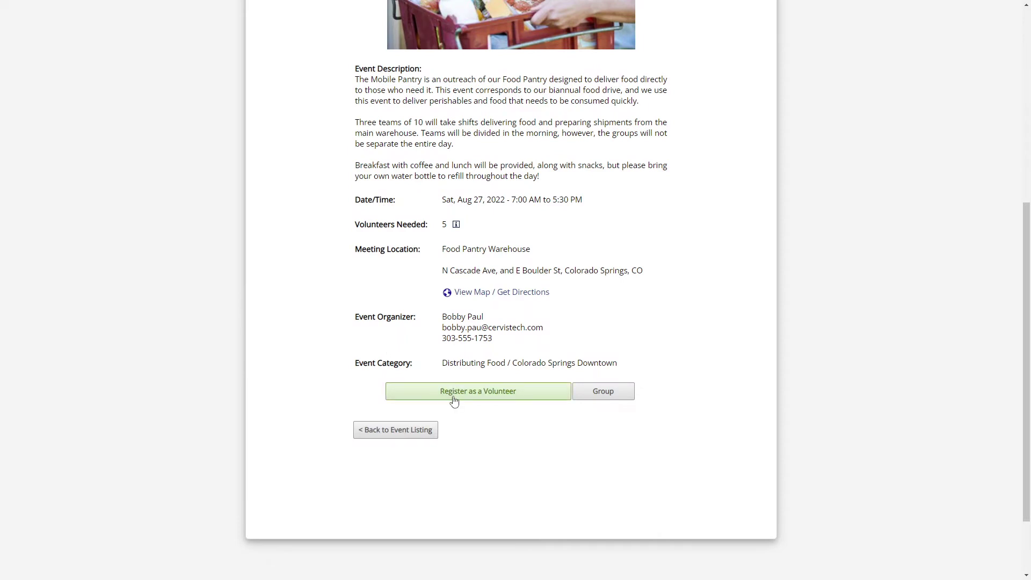
Start volunteer registration for this event and submit an e-mail address and first name
click(454, 398)
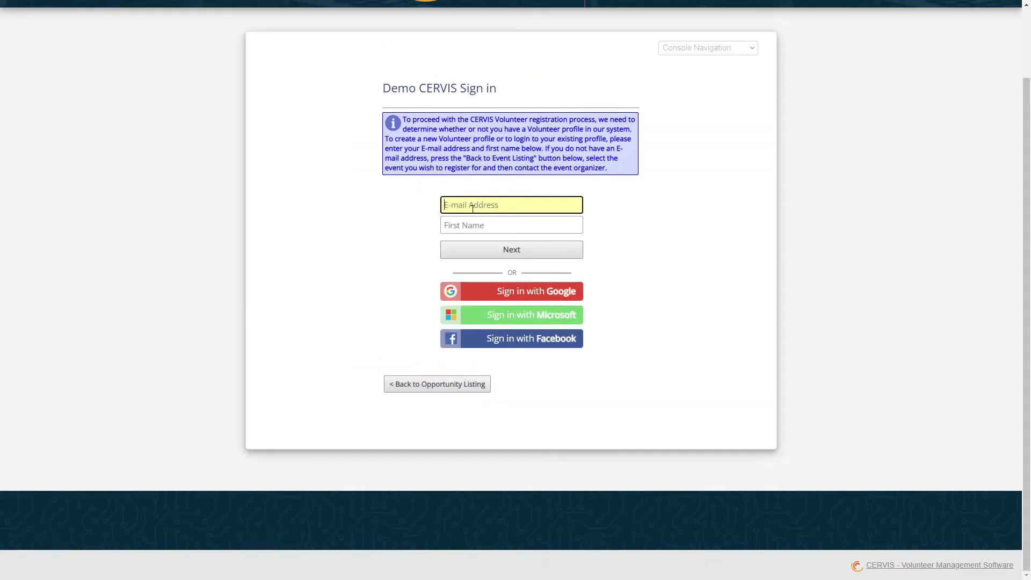
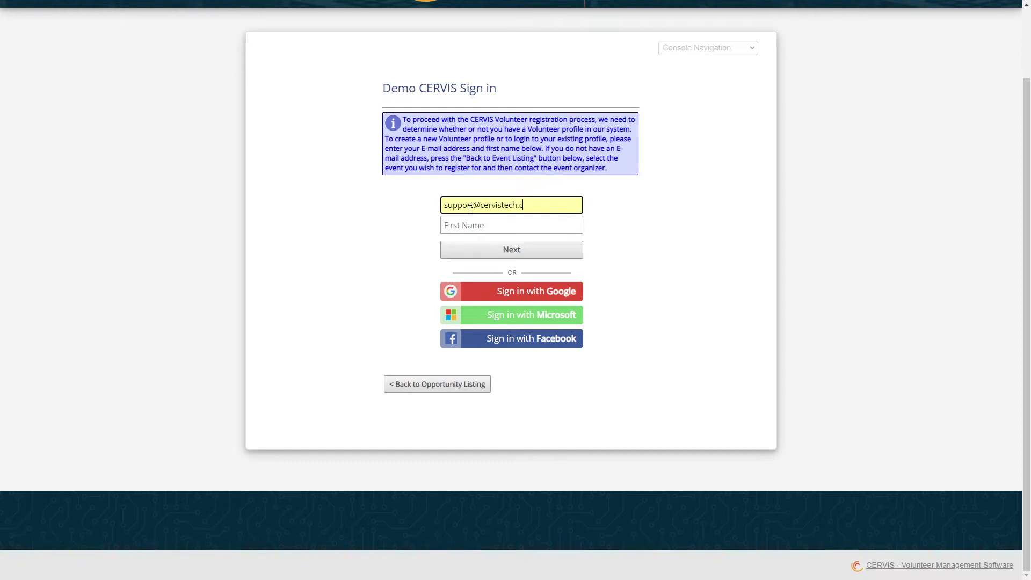
key(Tab)
text(CERVIS)
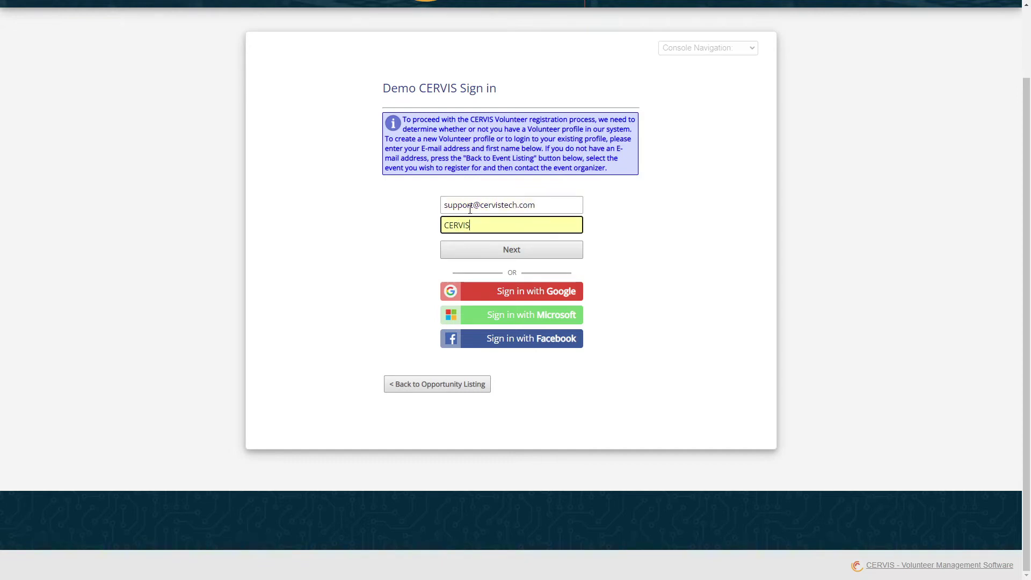
key(Return)
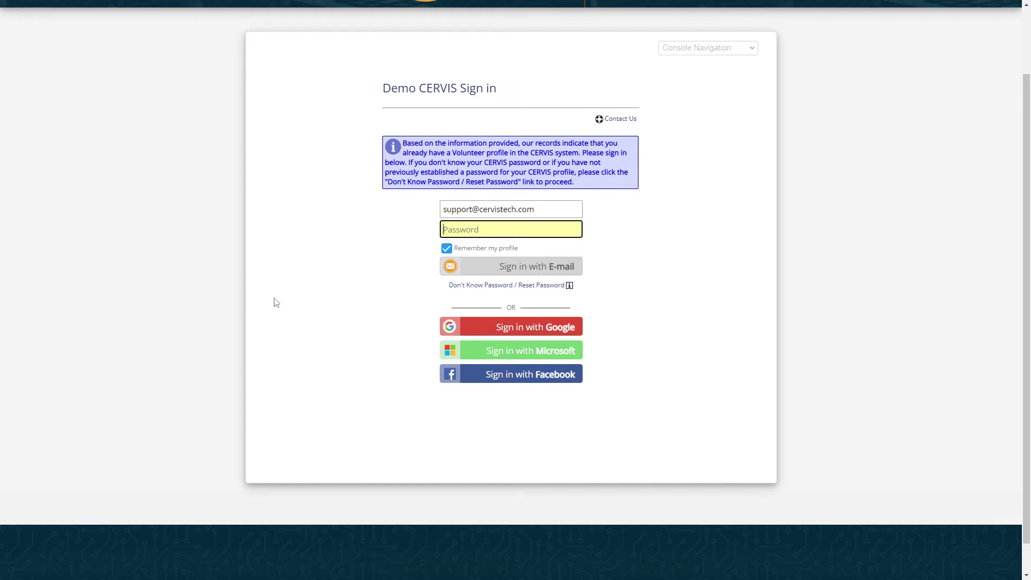
Re-enter the e-mail with first name Jack and submit it to reach Create Volunteer Profile
click(483, 204)
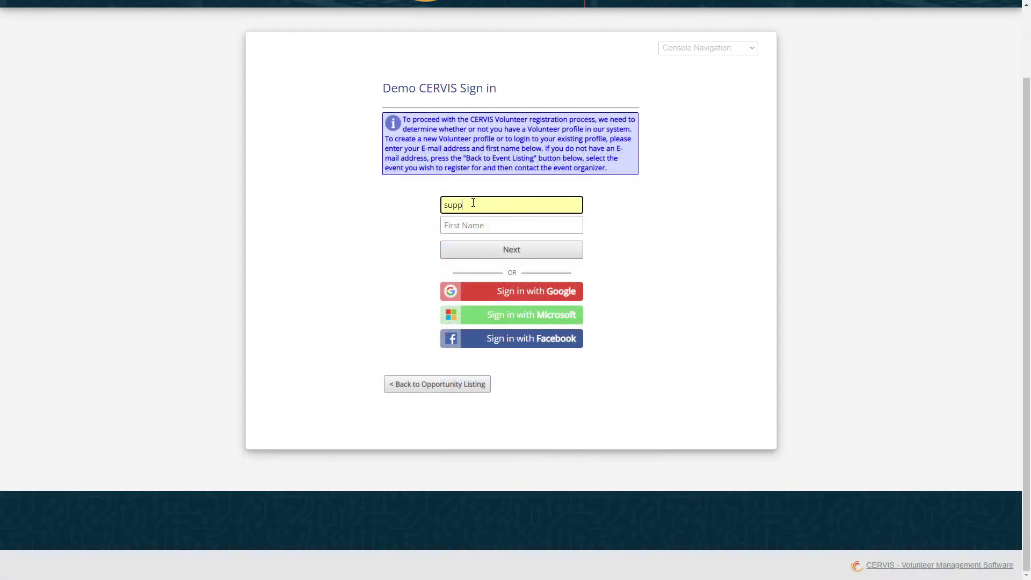
key(Tab)
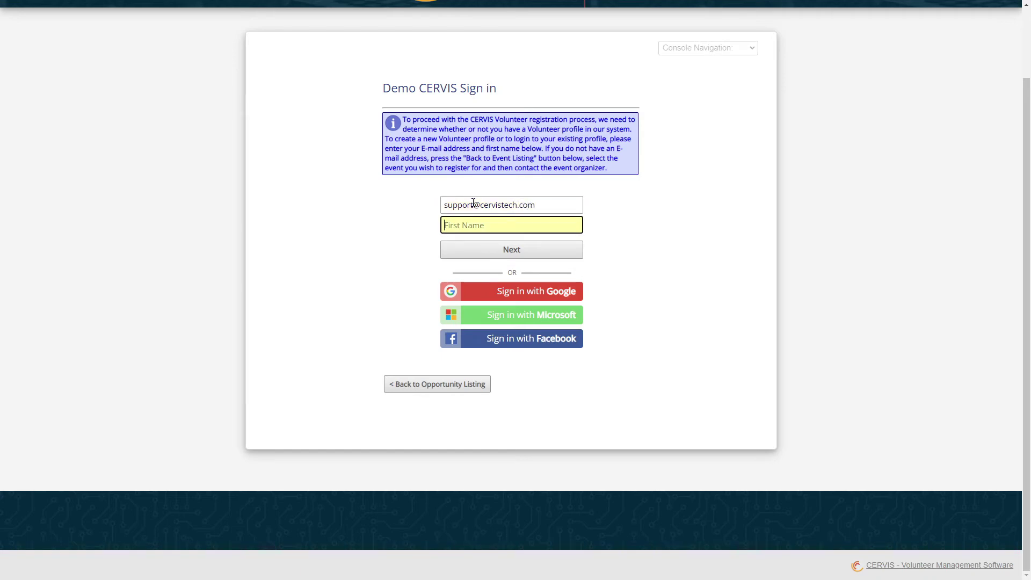
text(Jack)
key(Return)
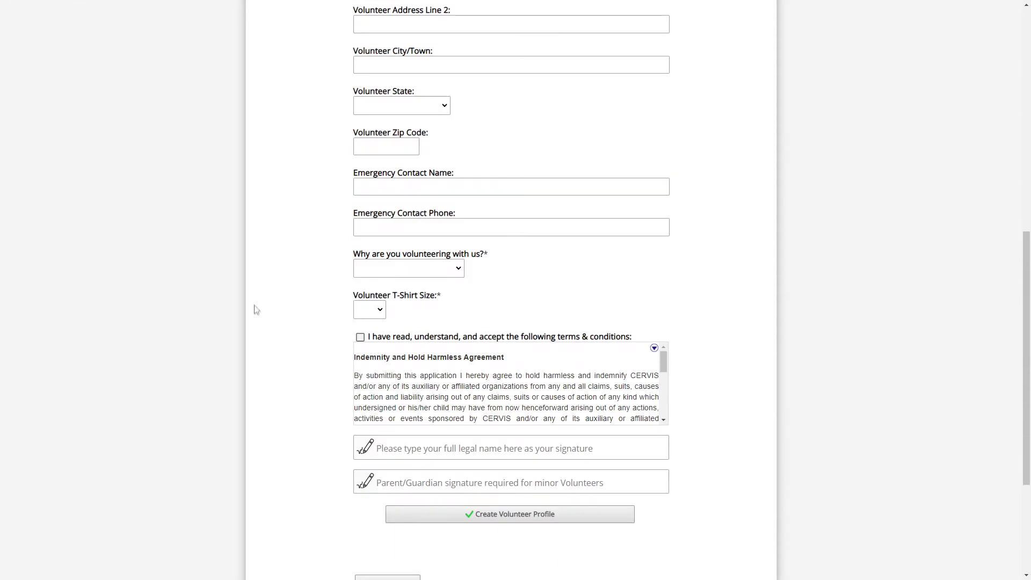
scroll(254, 310, down, 2)
scroll(253, 310, down, 2)
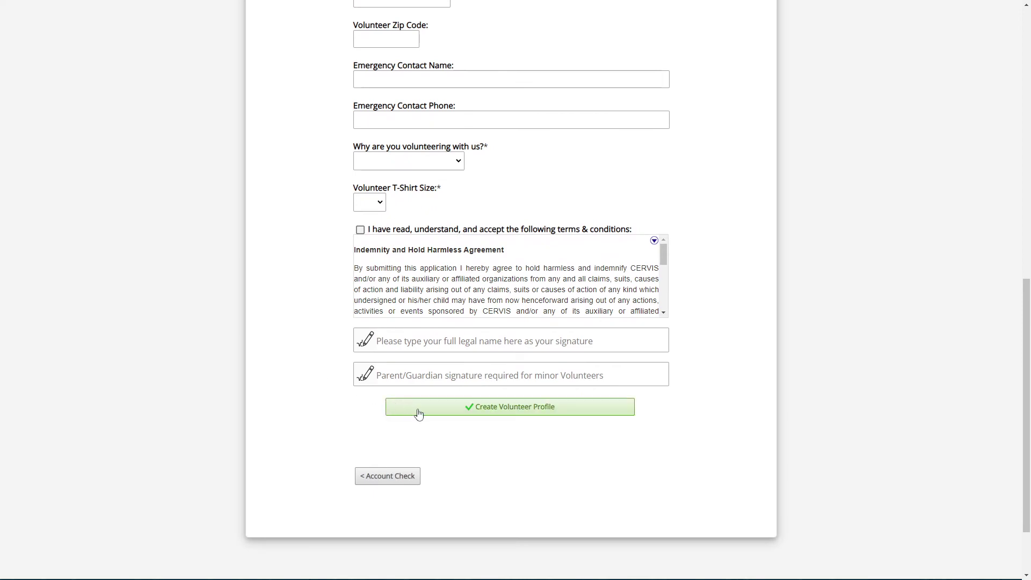